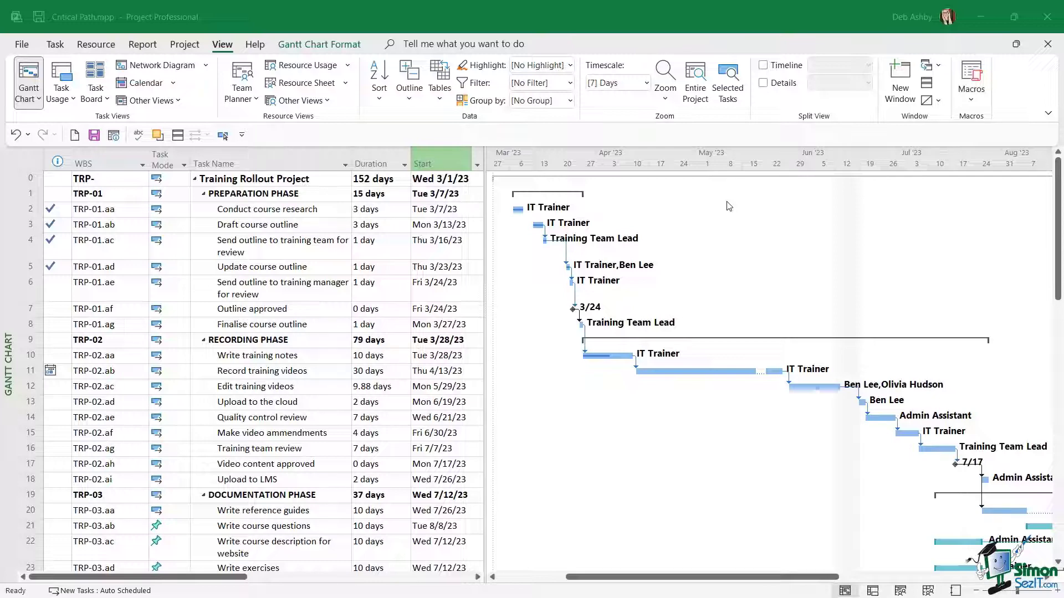
# Turn on Critical Tasks highlighting so tasks like Travel and Accommodation show red bars.
pyautogui.click(324, 48)
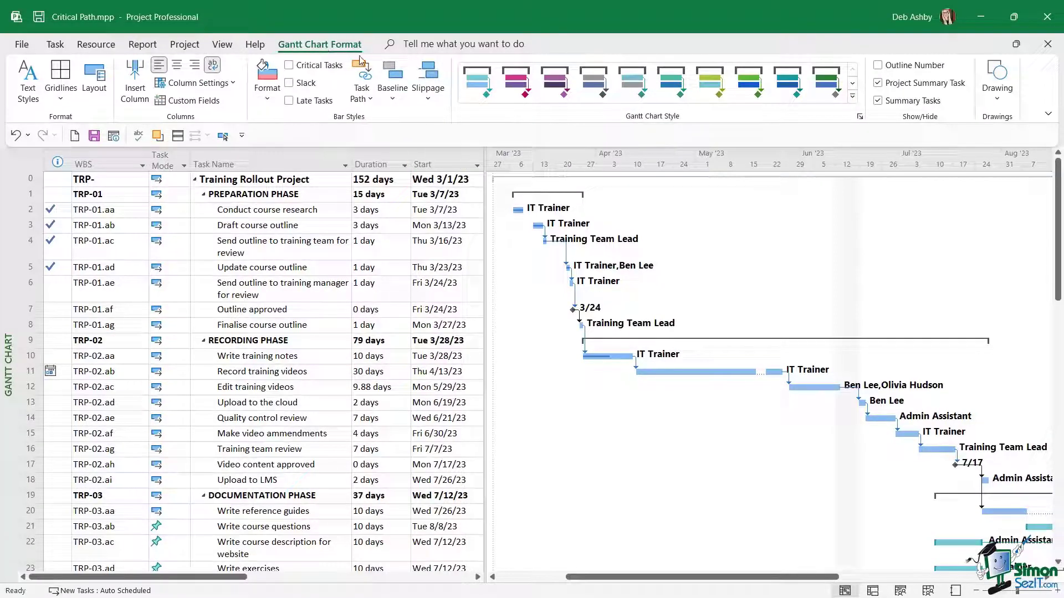
pyautogui.click(289, 66)
pyautogui.scroll(-4, 697, 264)
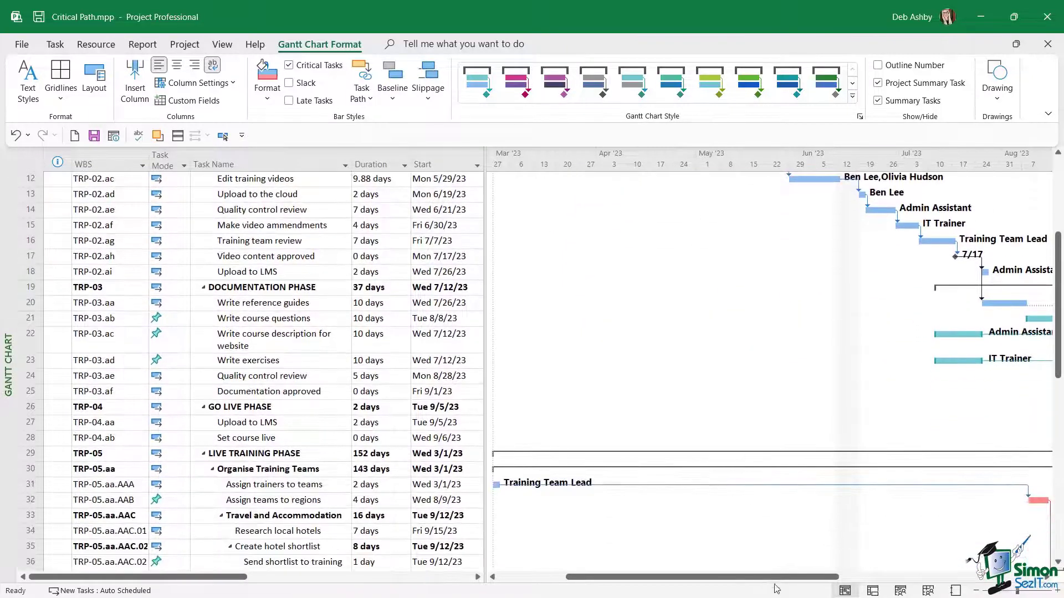
pyautogui.moveTo(790, 577); pyautogui.dragTo(934, 578)
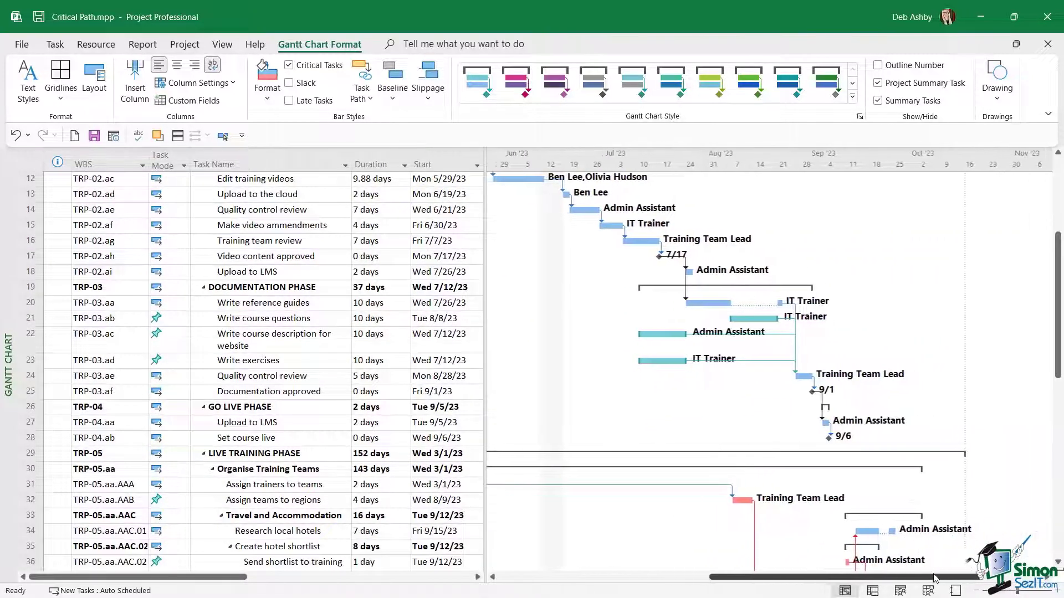
pyautogui.scroll(-6, 877, 379)
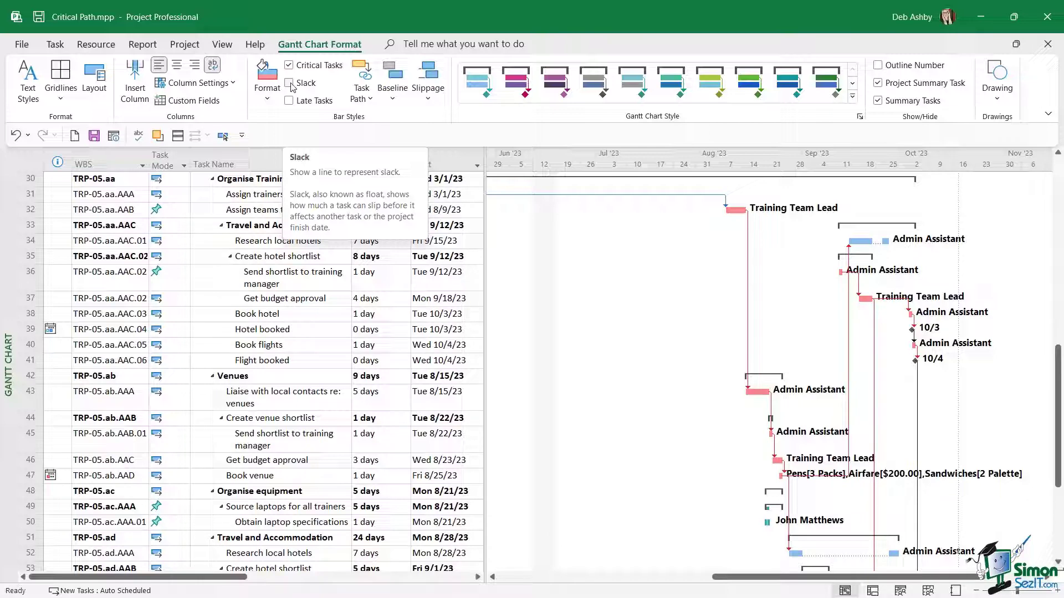
# Enable the Slack bar style so slack lines trail the non-critical Gantt bars.
pyautogui.scroll(8, 768, 305)
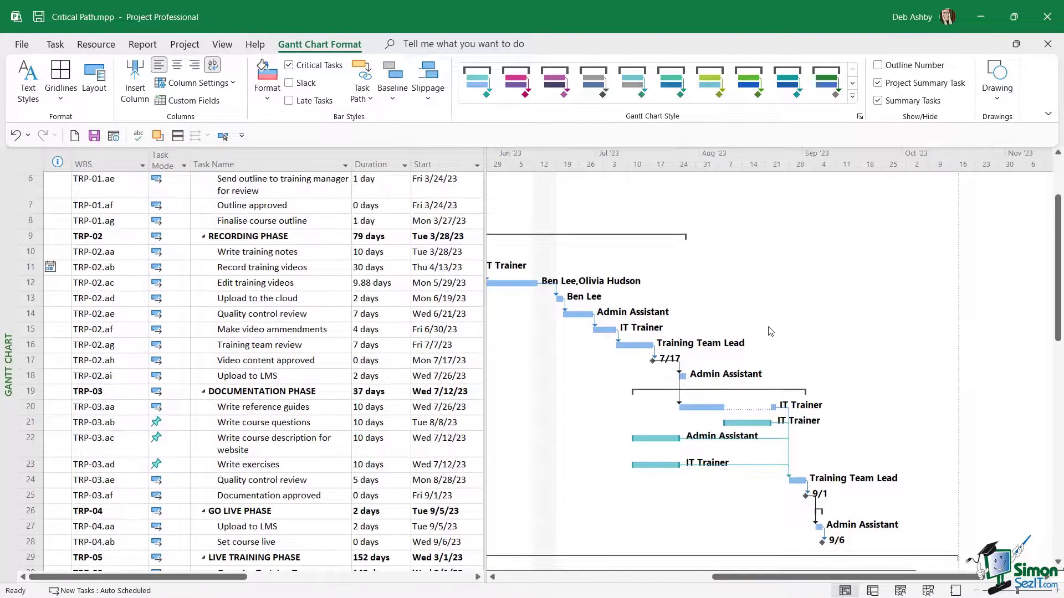
pyautogui.moveTo(829, 579); pyautogui.dragTo(778, 586)
pyautogui.click(288, 83)
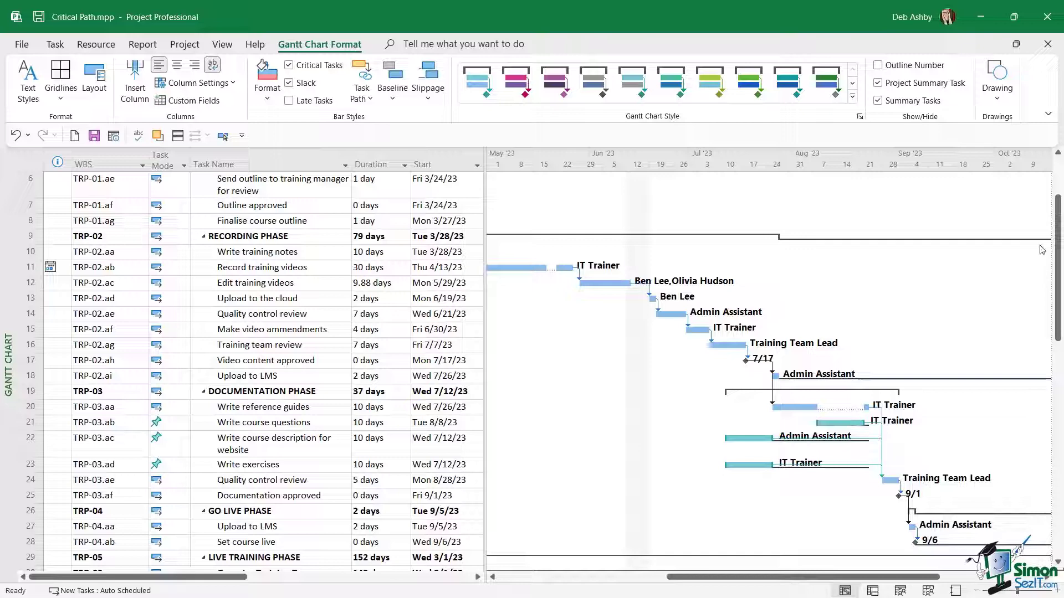
pyautogui.moveTo(931, 582); pyautogui.dragTo(909, 582)
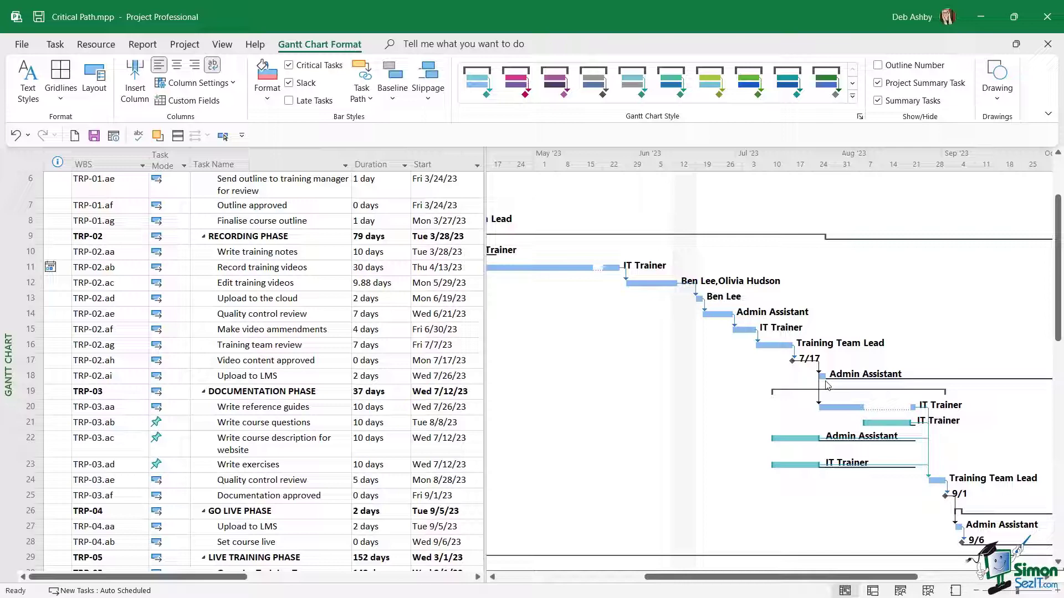
pyautogui.scroll(-7, 827, 385)
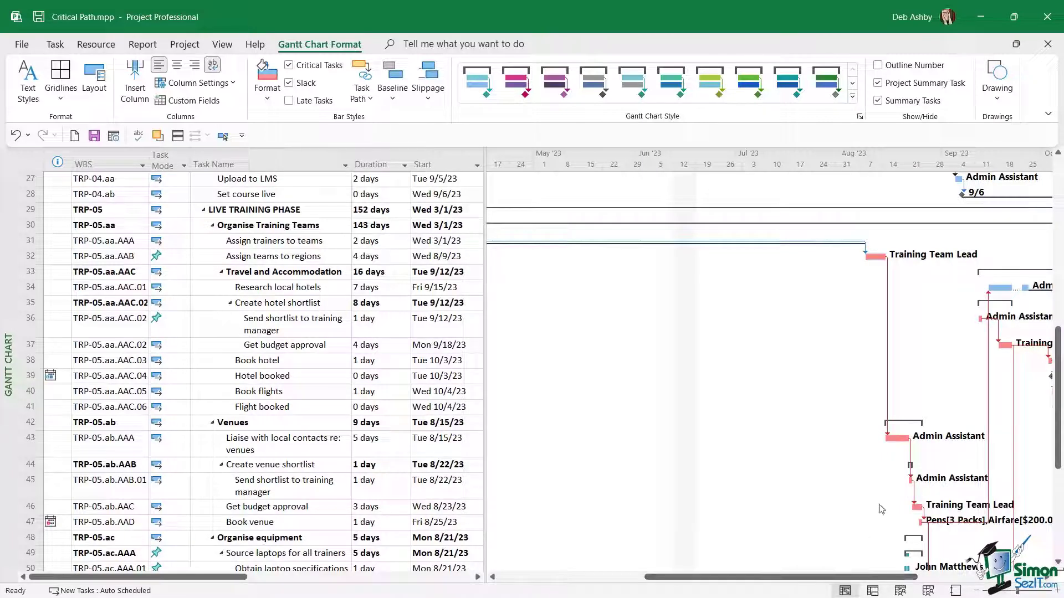
# Insert a Total Slack column before Duration, showing 55 days for Recording Phase.
pyautogui.scroll(6, 549, 274)
pyautogui.moveTo(486, 258); pyautogui.dragTo(613, 274)
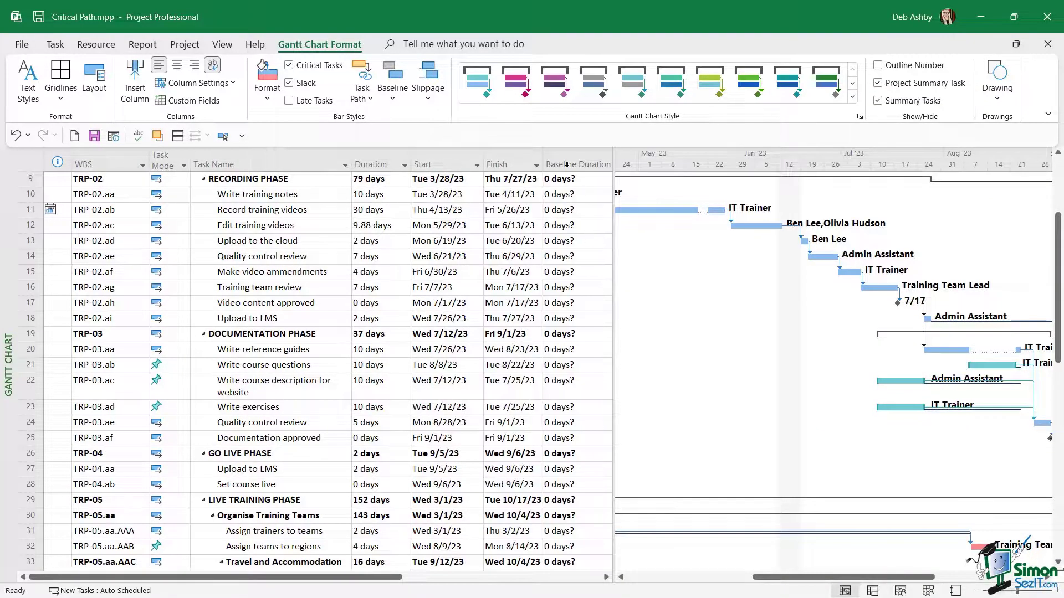
pyautogui.moveTo(614, 203); pyautogui.dragTo(520, 183)
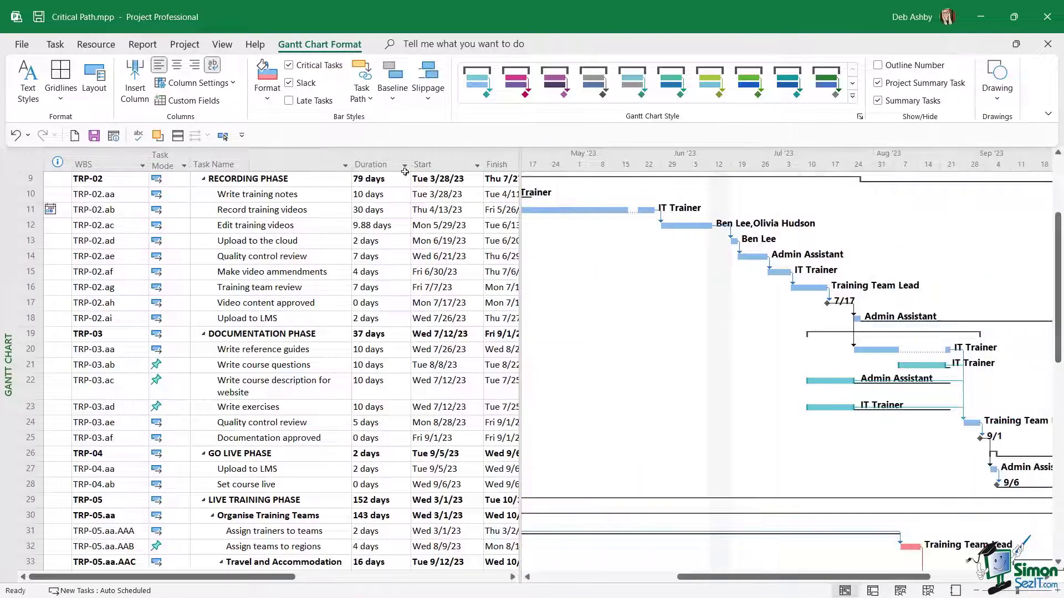
pyautogui.click(359, 161)
pyautogui.rightClick(359, 160)
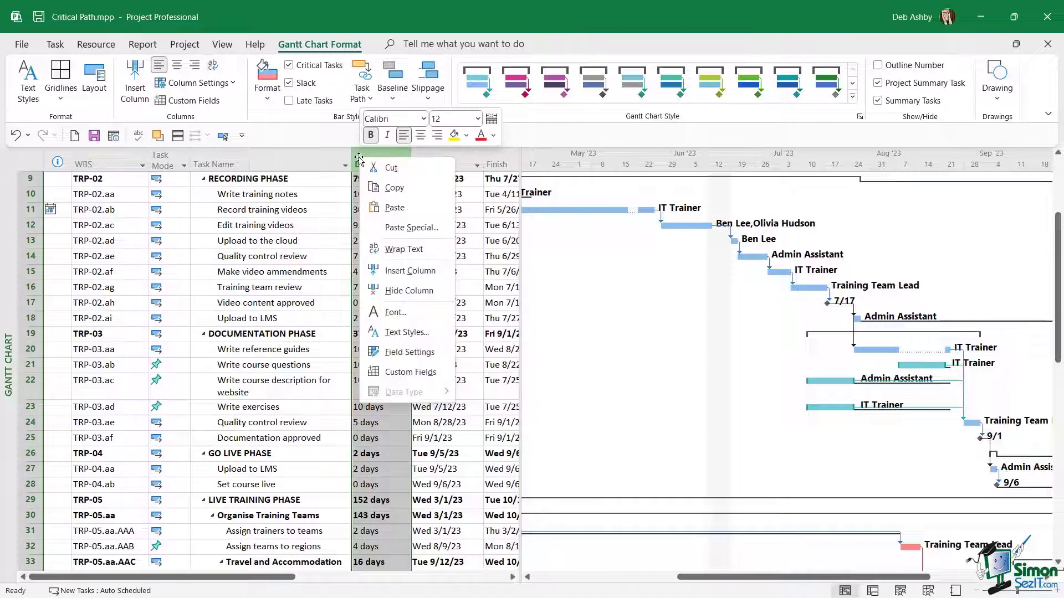
pyautogui.click(424, 271)
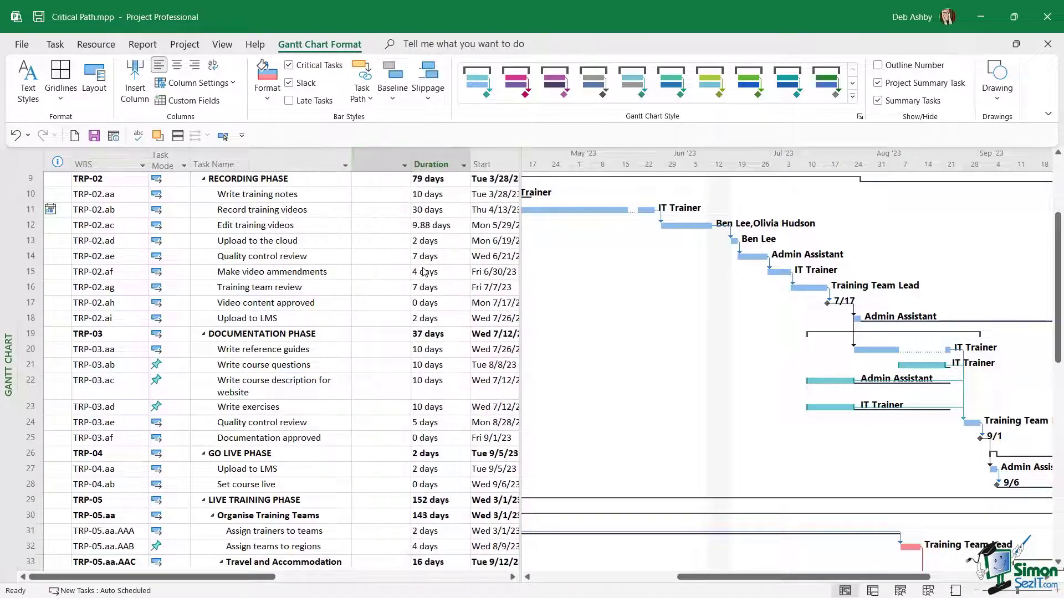
pyautogui.write('s')
pyautogui.write('total Slack')
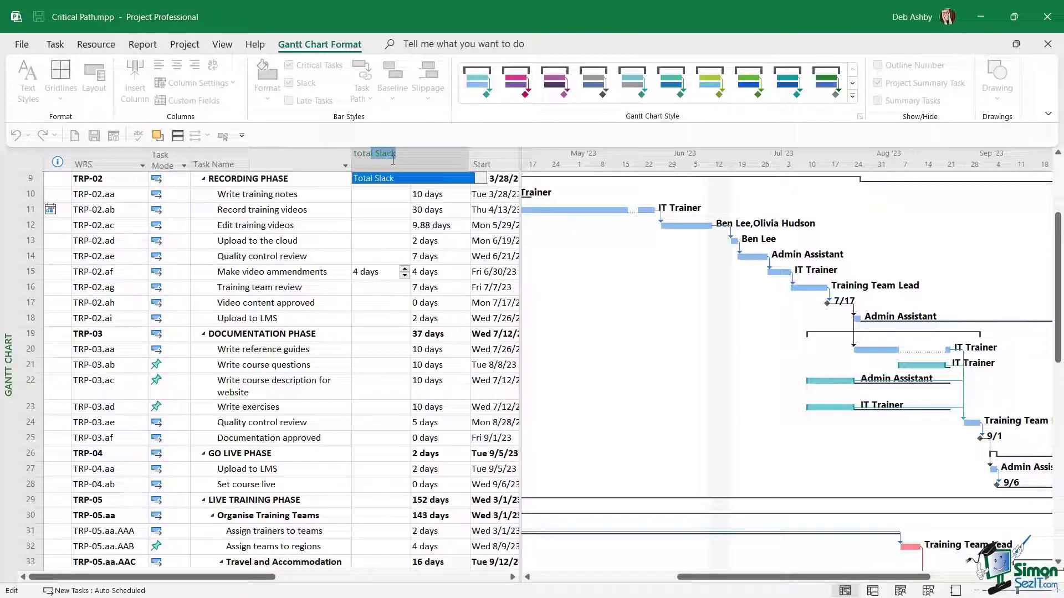
pyautogui.click(389, 178)
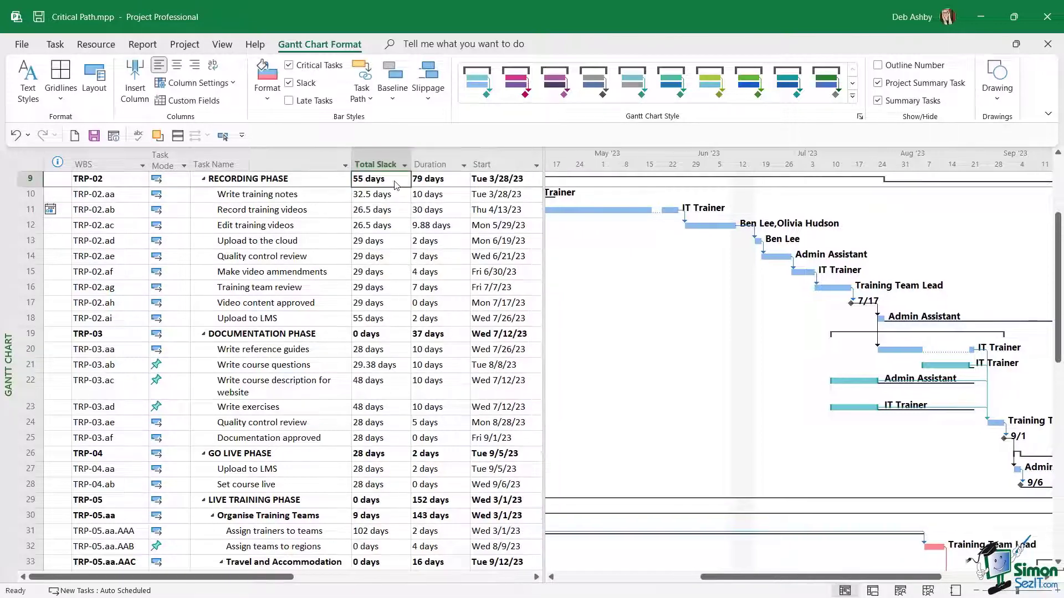
pyautogui.scroll(3, 389, 176)
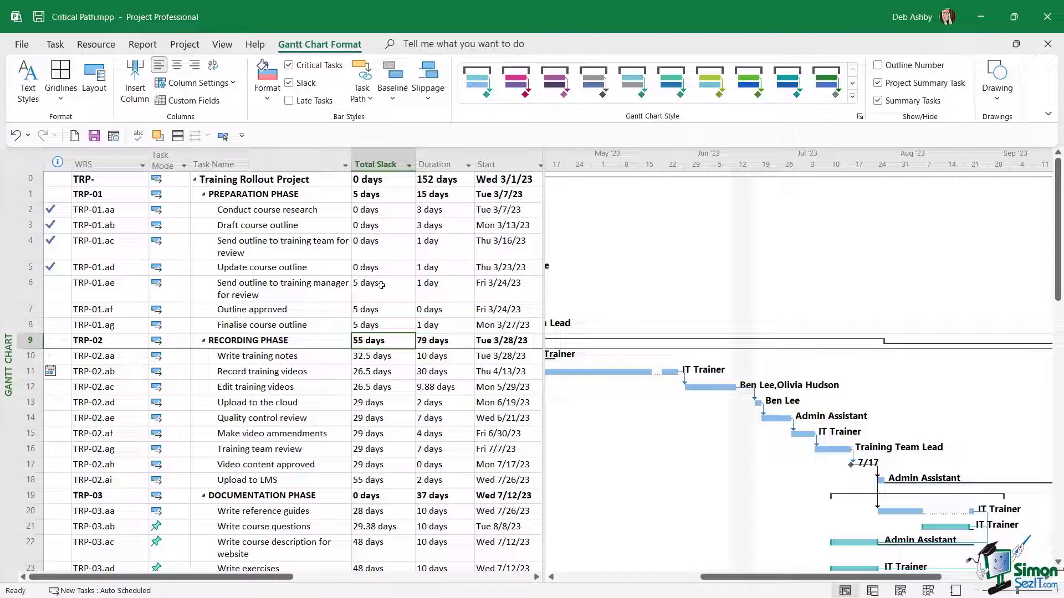
pyautogui.scroll(-5, 381, 286)
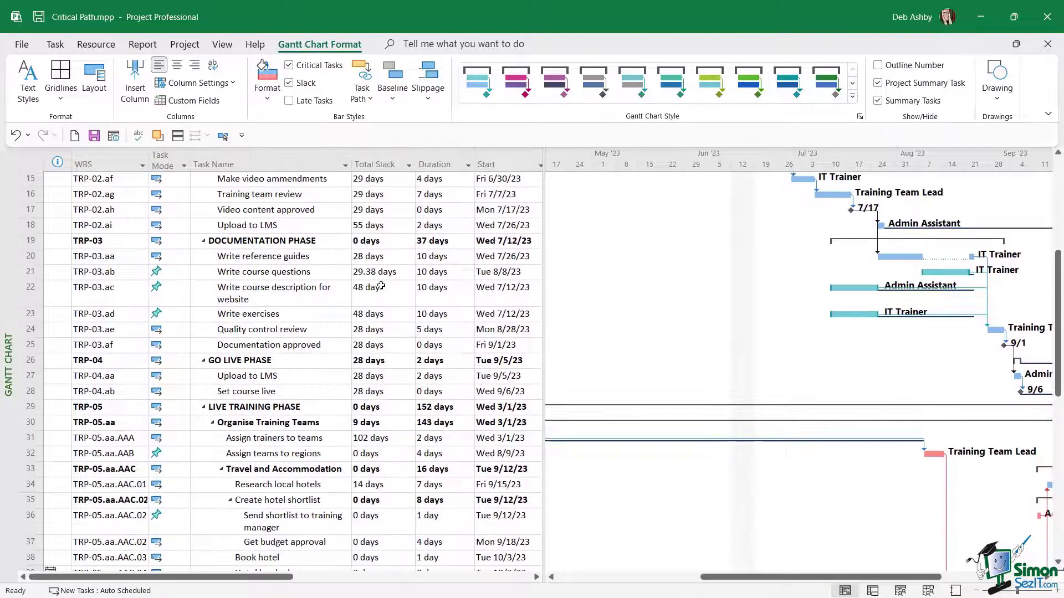
pyautogui.scroll(-3, 381, 285)
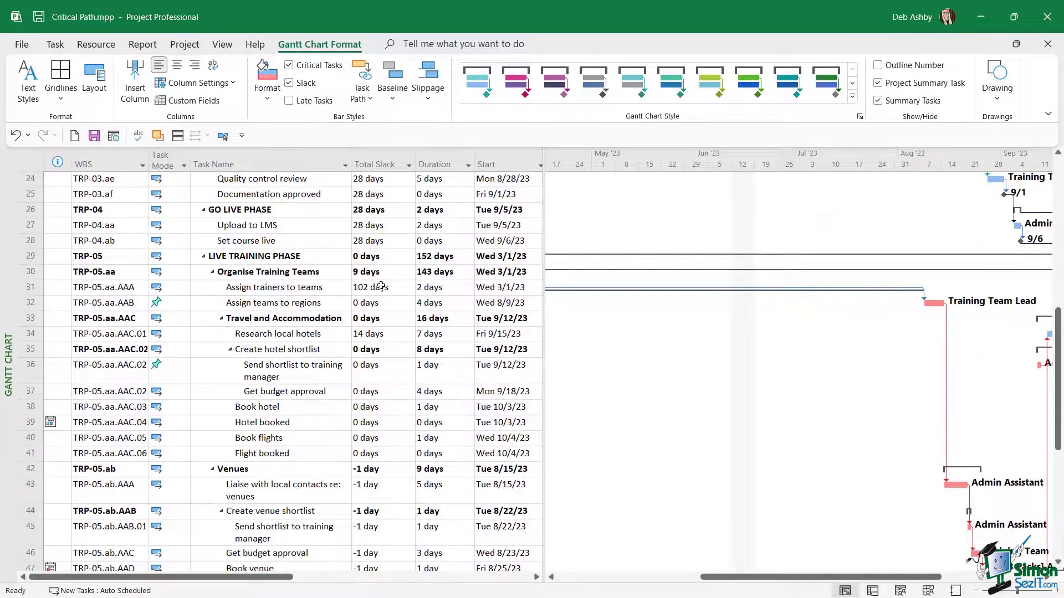
pyautogui.scroll(-1, 381, 285)
pyautogui.scroll(-1, 382, 286)
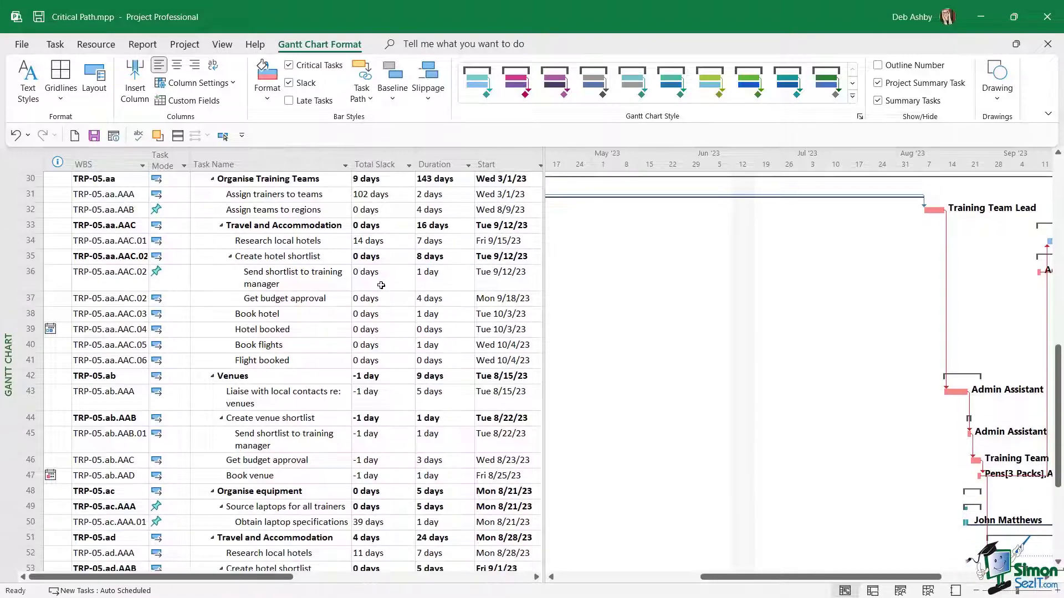
pyautogui.scroll(-1, 382, 285)
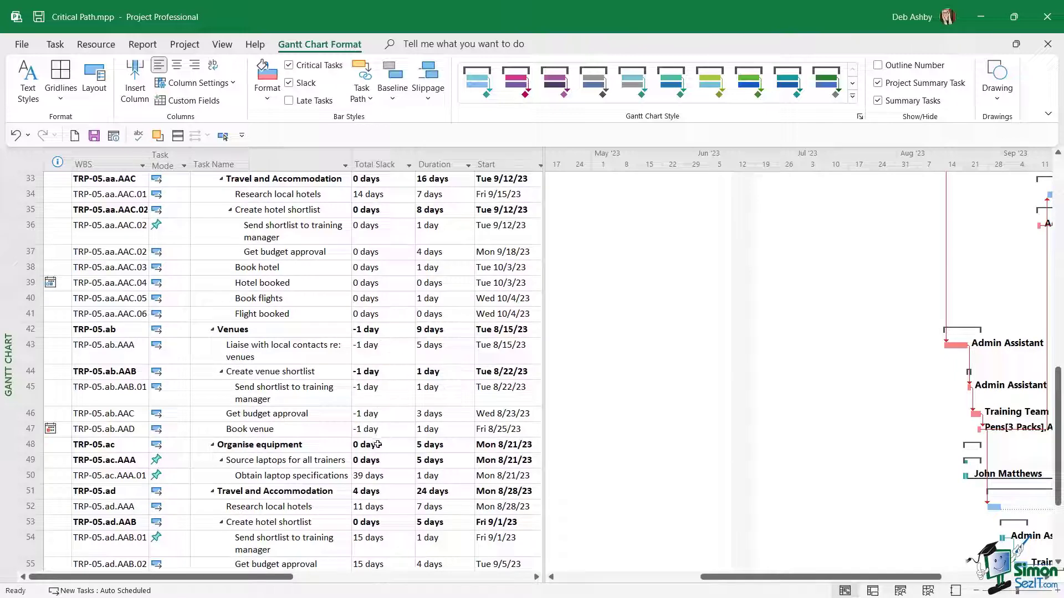
pyautogui.scroll(-2, 377, 431)
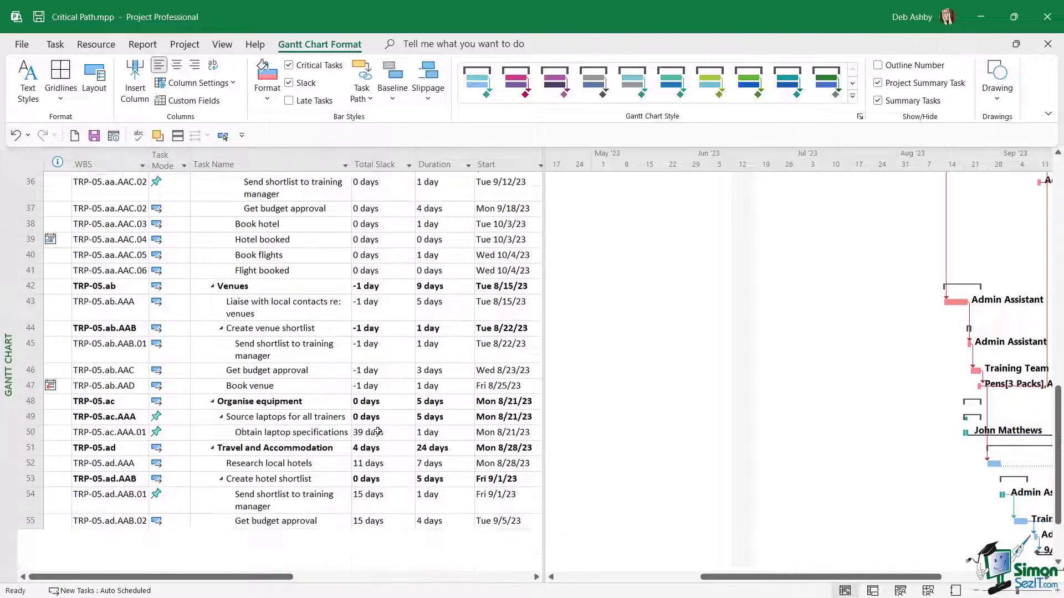
pyautogui.scroll(4, 377, 431)
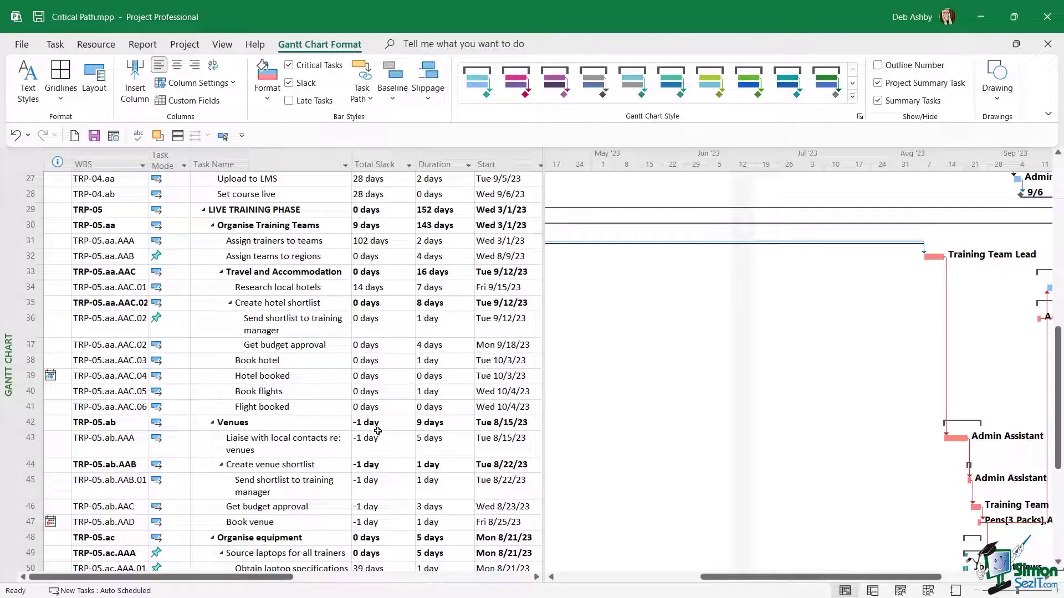
pyautogui.scroll(9, 378, 432)
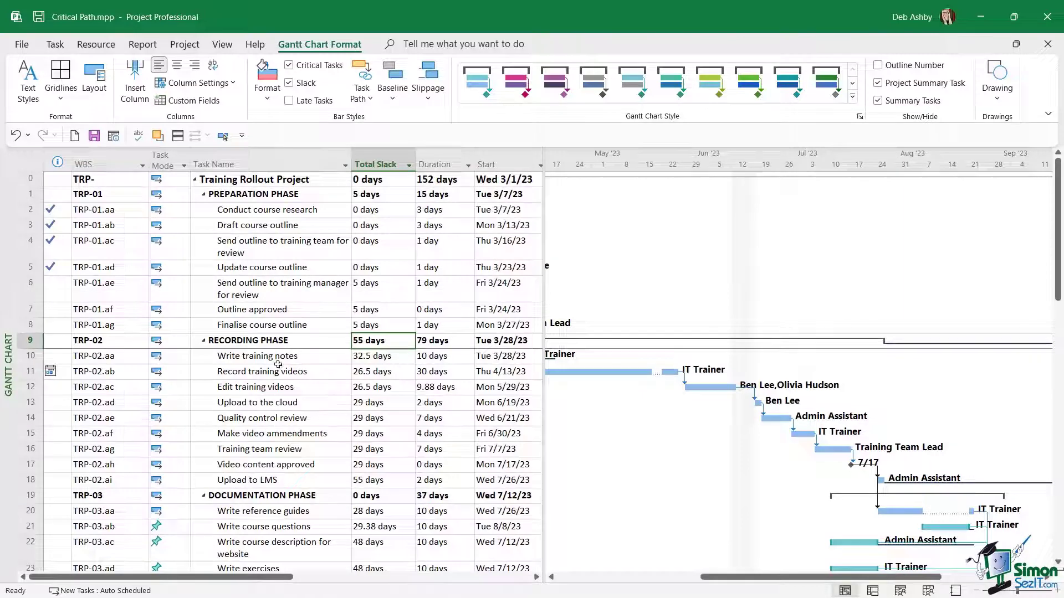
pyautogui.click(31, 291)
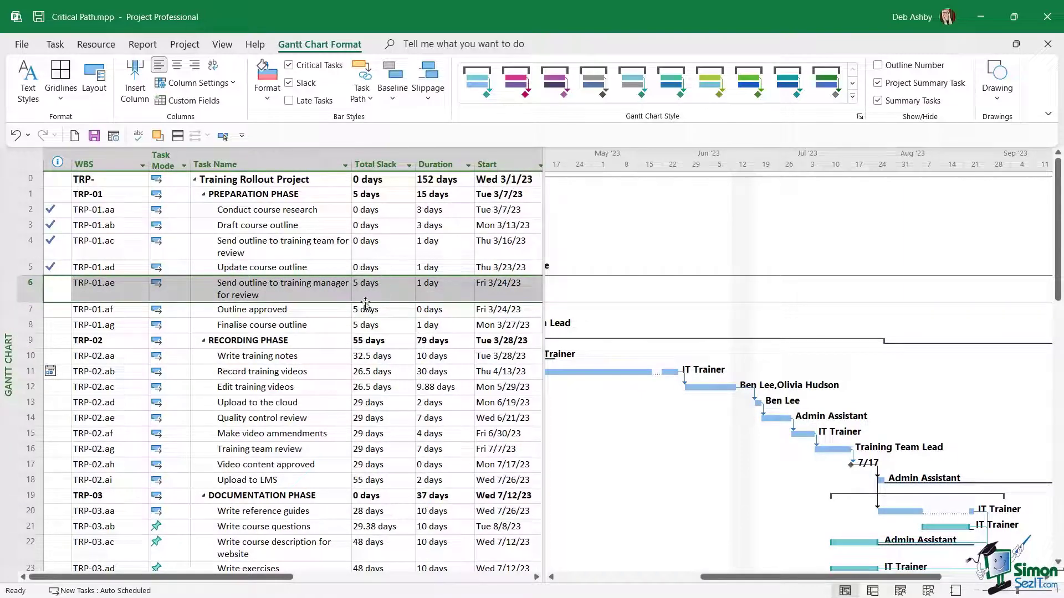
# Set task 6's duration to 7 days, accepting the conflict, so Preparation Phase slack becomes -1 day.
pyautogui.click(438, 284)
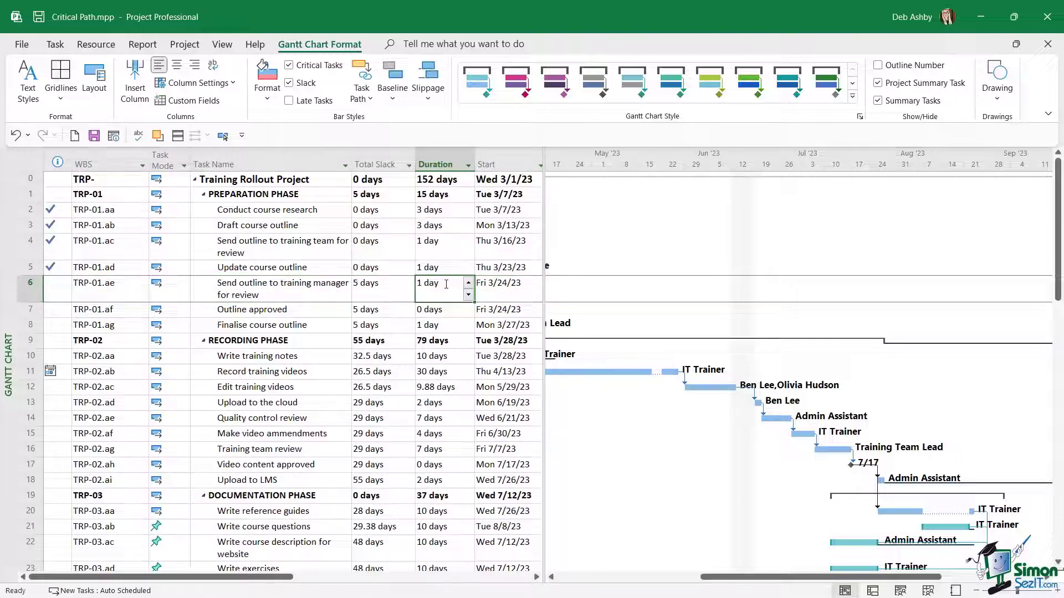
pyautogui.moveTo(431, 285); pyautogui.dragTo(412, 286)
pyautogui.click(430, 284)
pyautogui.click(431, 284)
pyautogui.write('7 days')
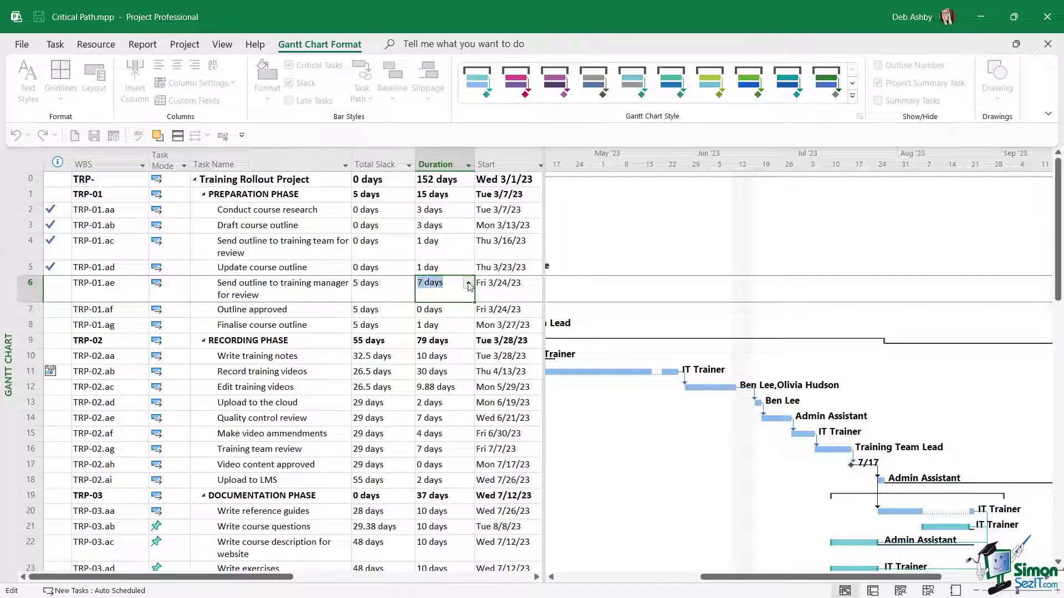
pyautogui.click(452, 329)
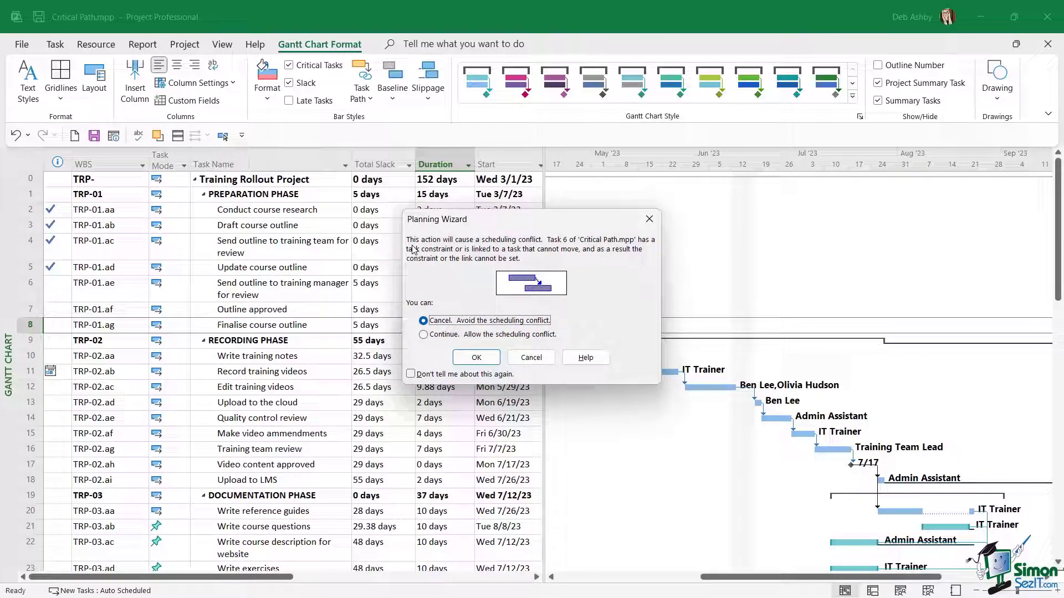
pyautogui.click(423, 335)
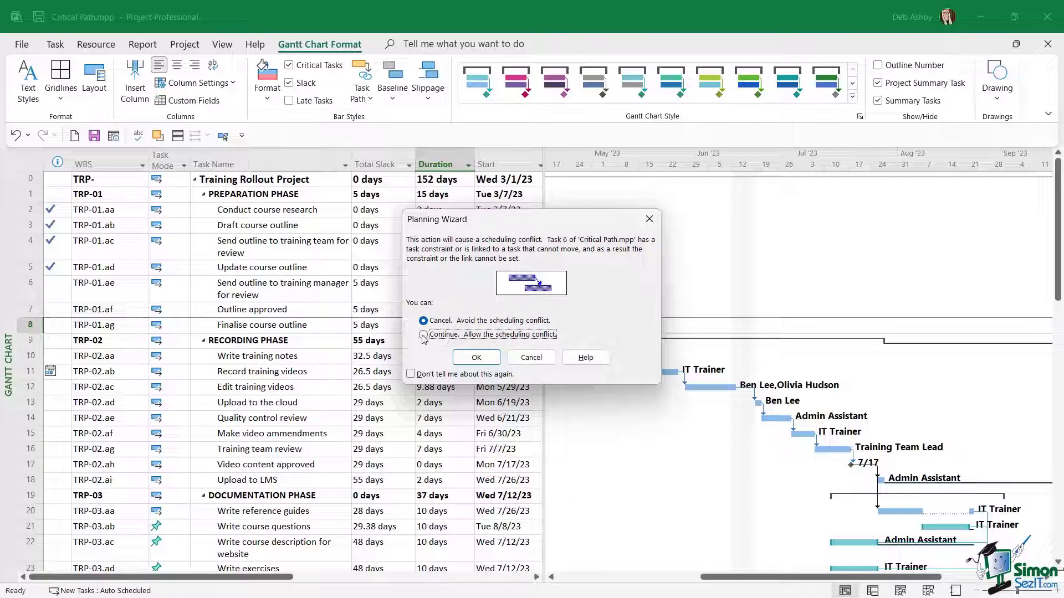
pyautogui.click(478, 357)
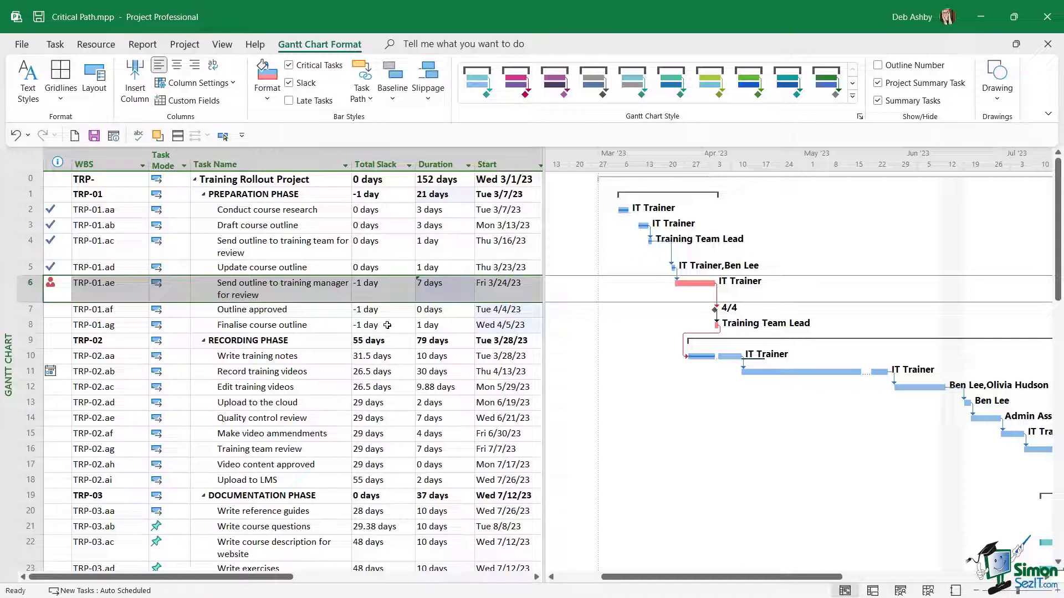
# Reduce task 6's duration from 7 days to 1 day, restoring 5 days Total Slack.
pyautogui.click(441, 288)
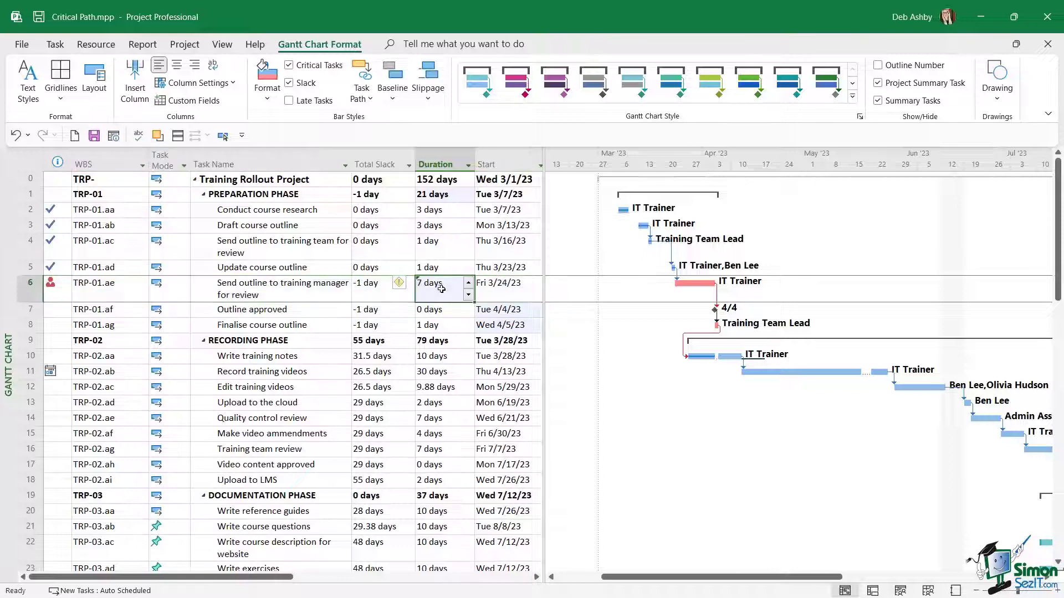
pyautogui.click(468, 297)
pyautogui.click(468, 296)
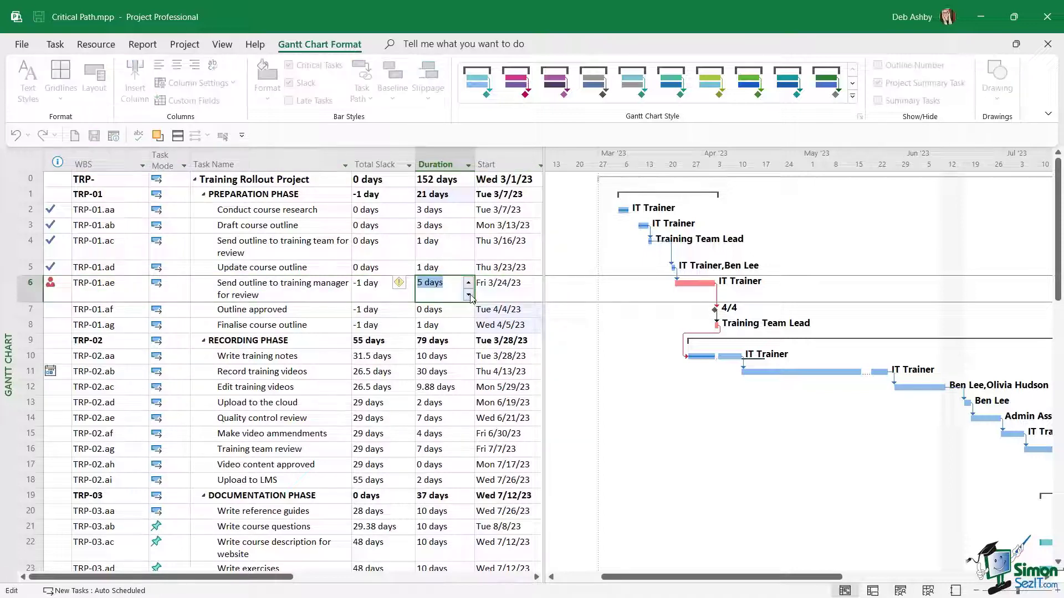
pyautogui.click(468, 296)
pyautogui.click(458, 309)
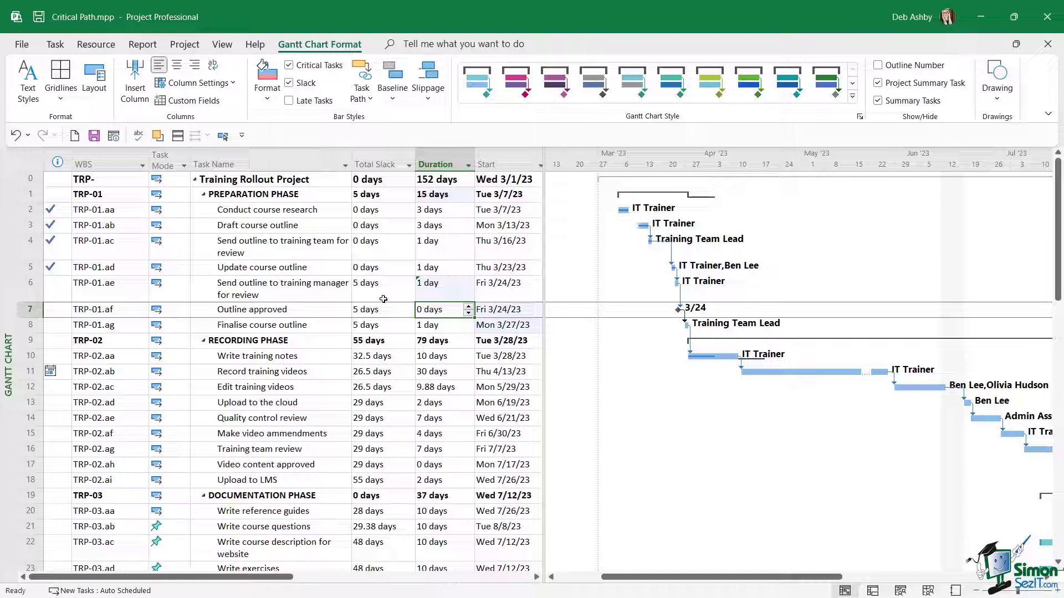
pyautogui.click(426, 283)
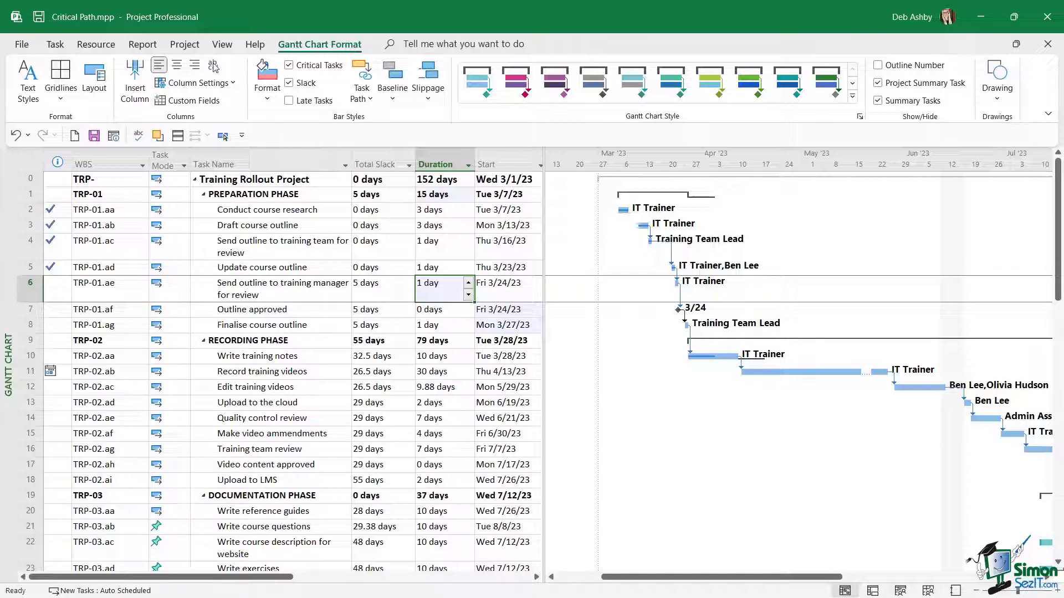
# Apply the built-in Critical filter to list only critical tasks.
pyautogui.click(222, 44)
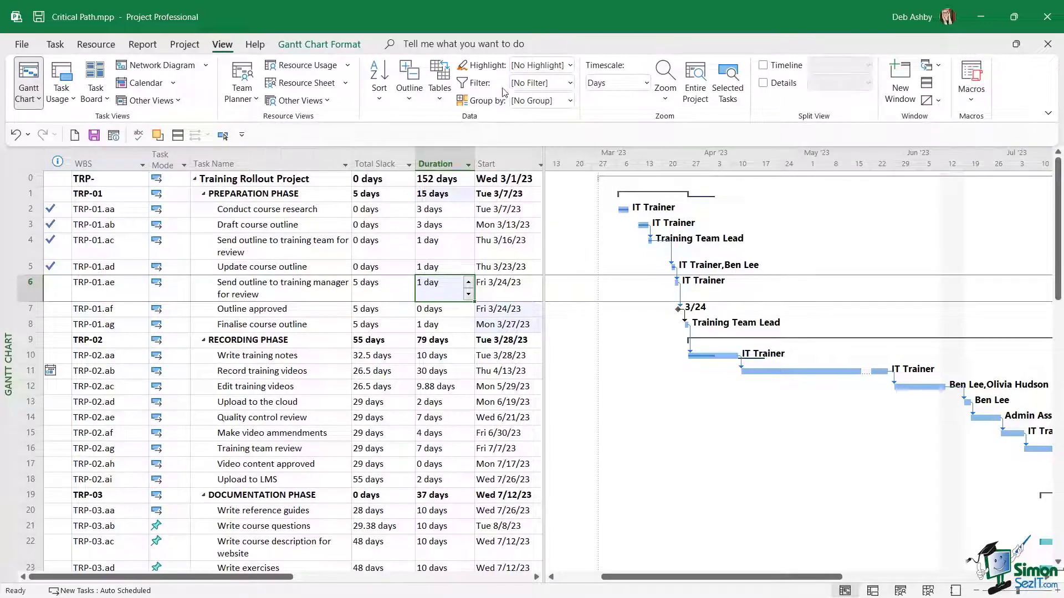
pyautogui.click(570, 83)
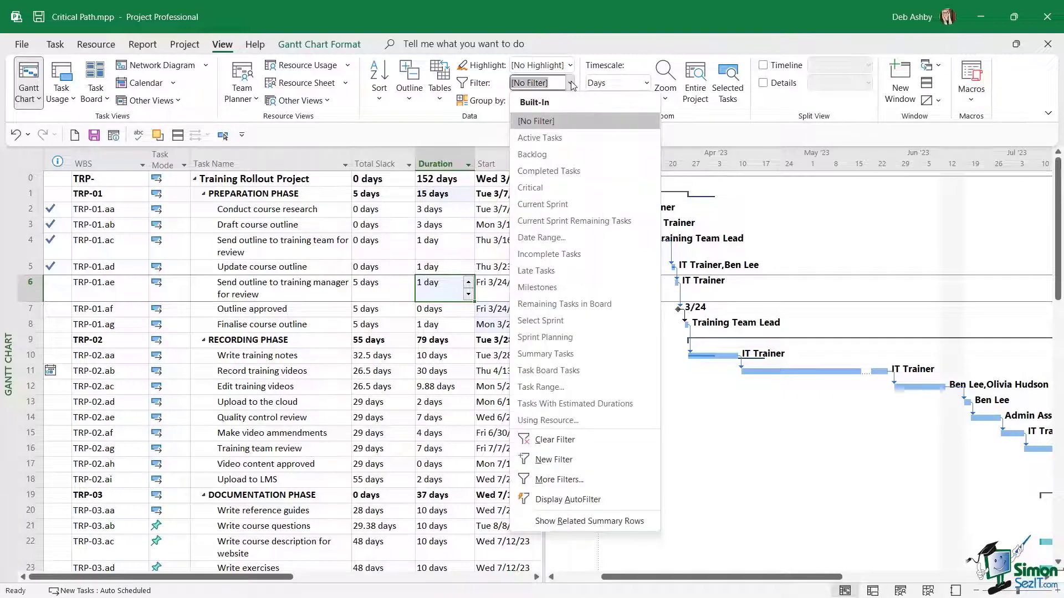
pyautogui.click(530, 188)
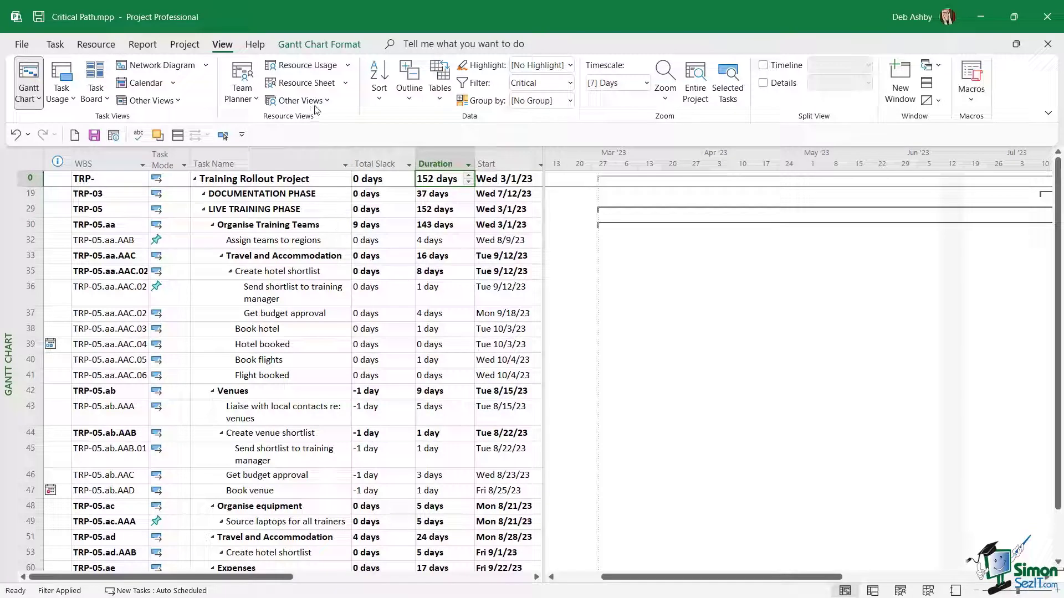
# Hide summary task rows and scroll the chart to show the red critical bars.
pyautogui.click(320, 44)
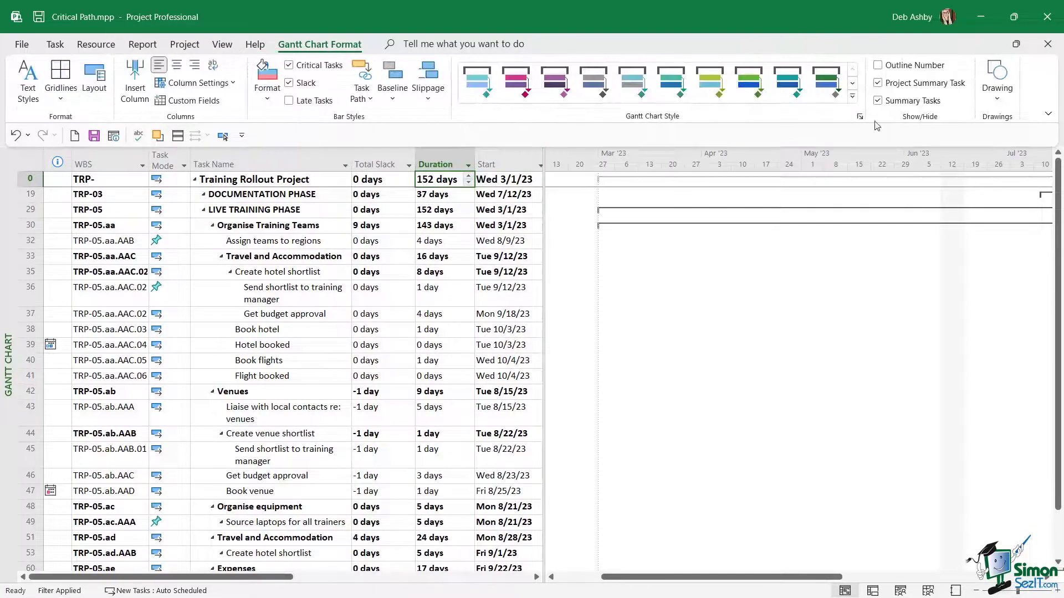
pyautogui.click(878, 101)
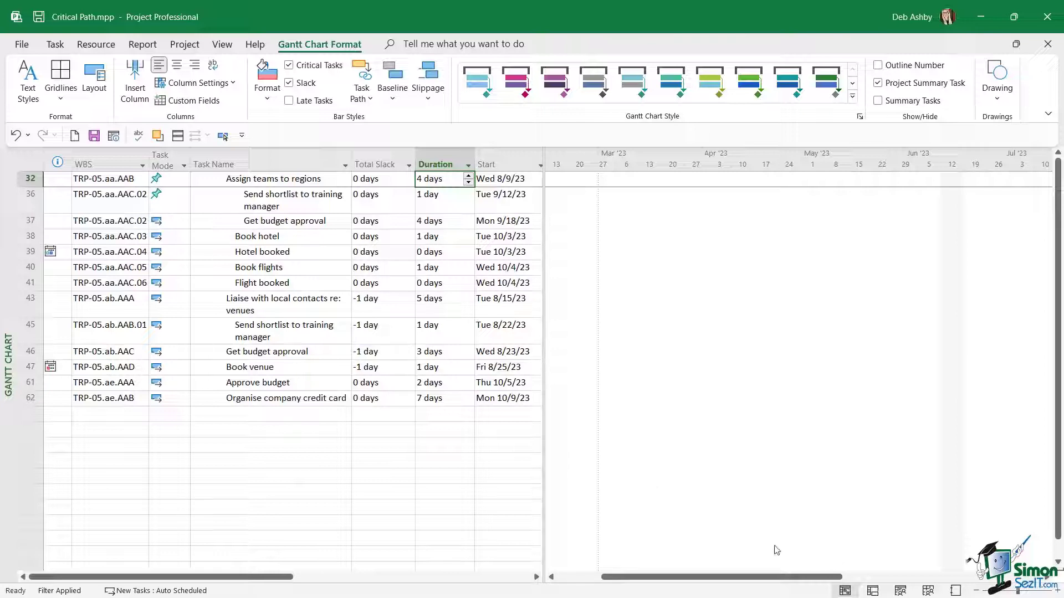
pyautogui.moveTo(805, 577); pyautogui.dragTo(1034, 587)
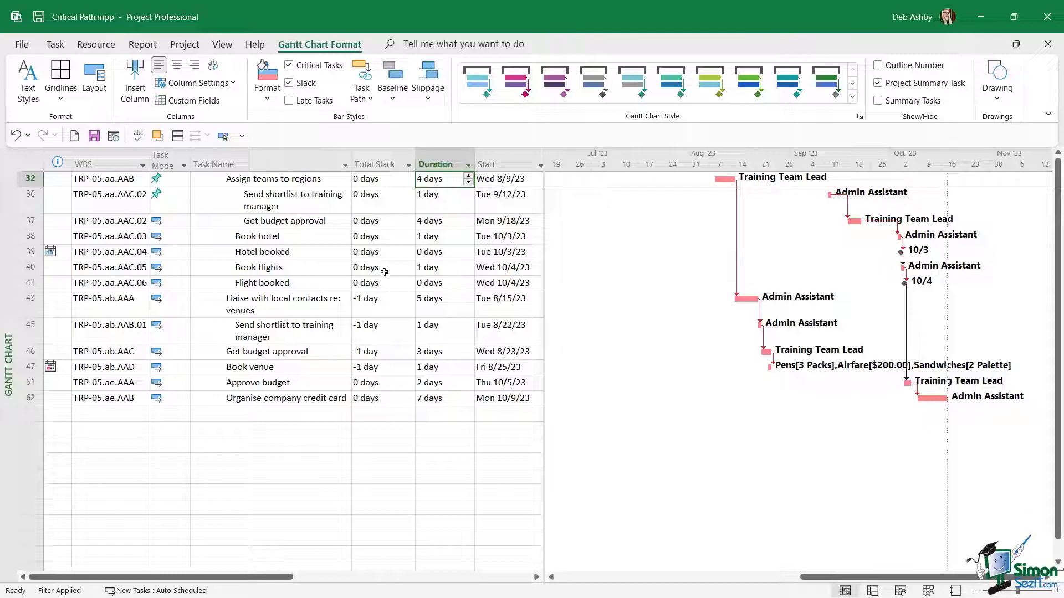
# Clear the Critical filter so non-critical tasks like Record training videos reappear.
pyautogui.click(222, 45)
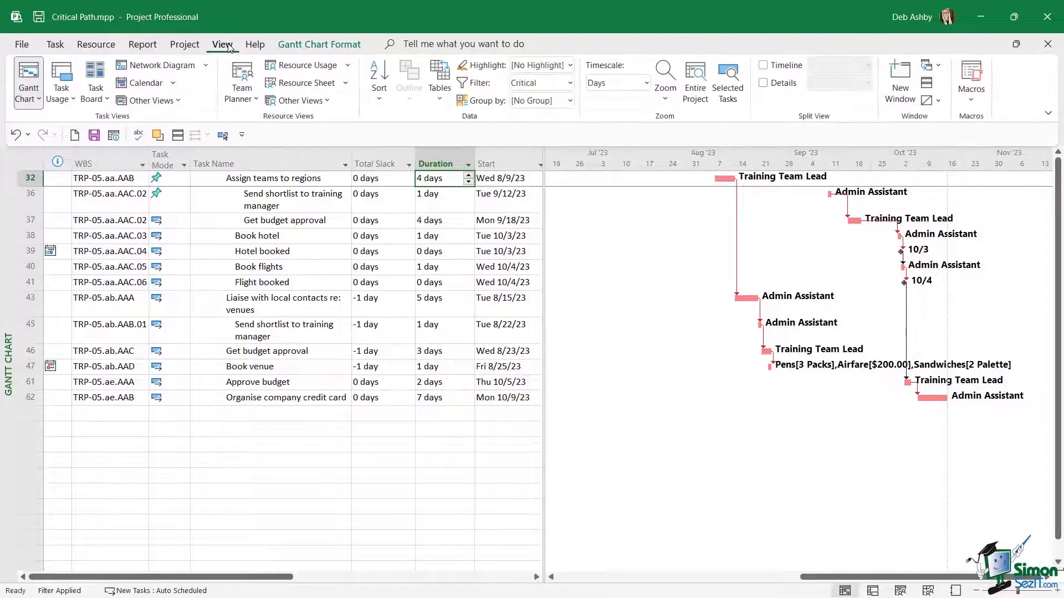
pyautogui.click(570, 83)
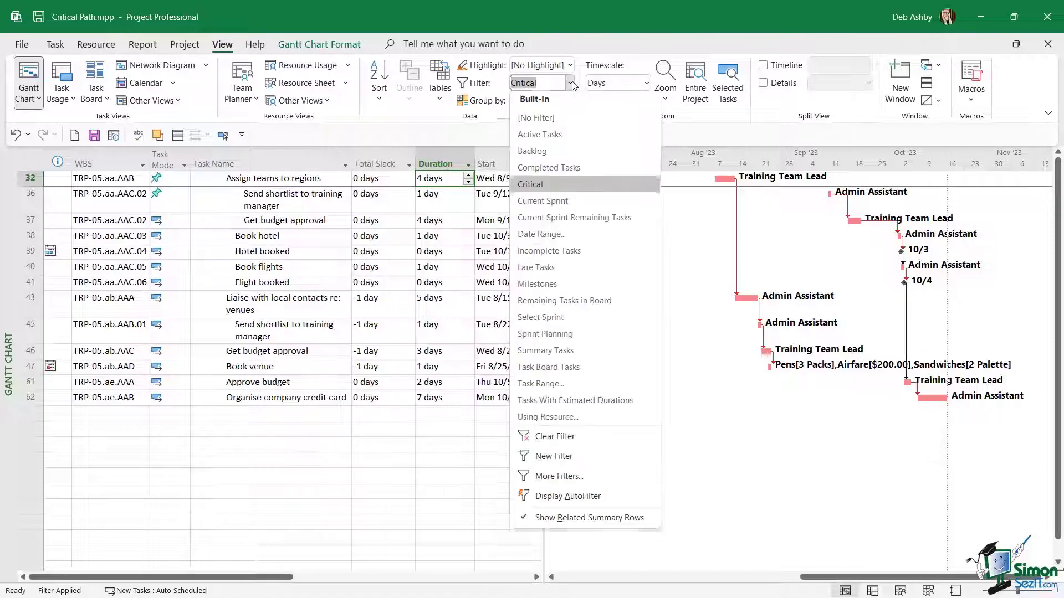
pyautogui.press('Escape')
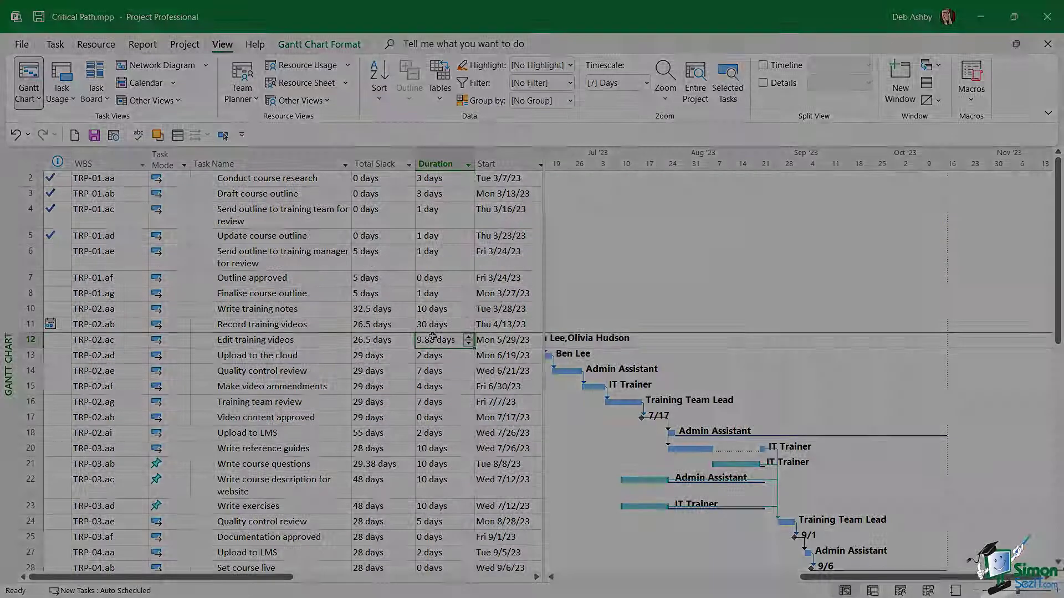